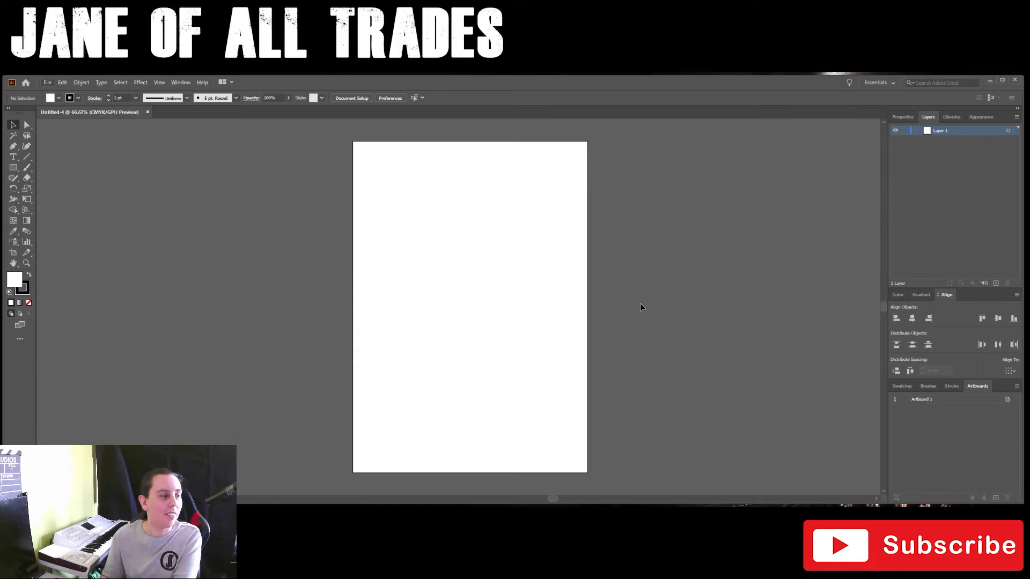
Draw a rectangle about 133 × 33 mm near the top of the artboard.
left_click(14, 169)
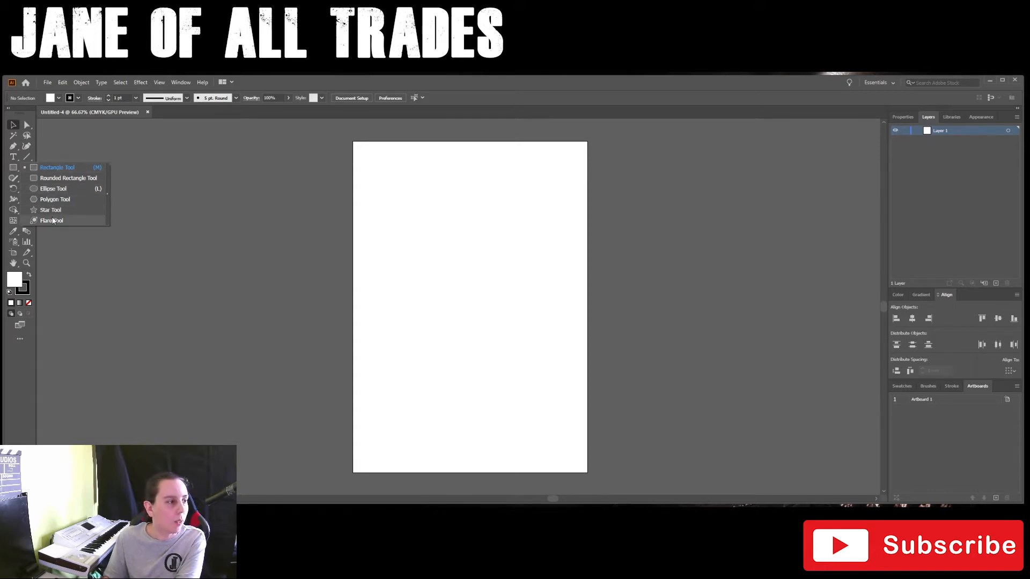
left_click(52, 169)
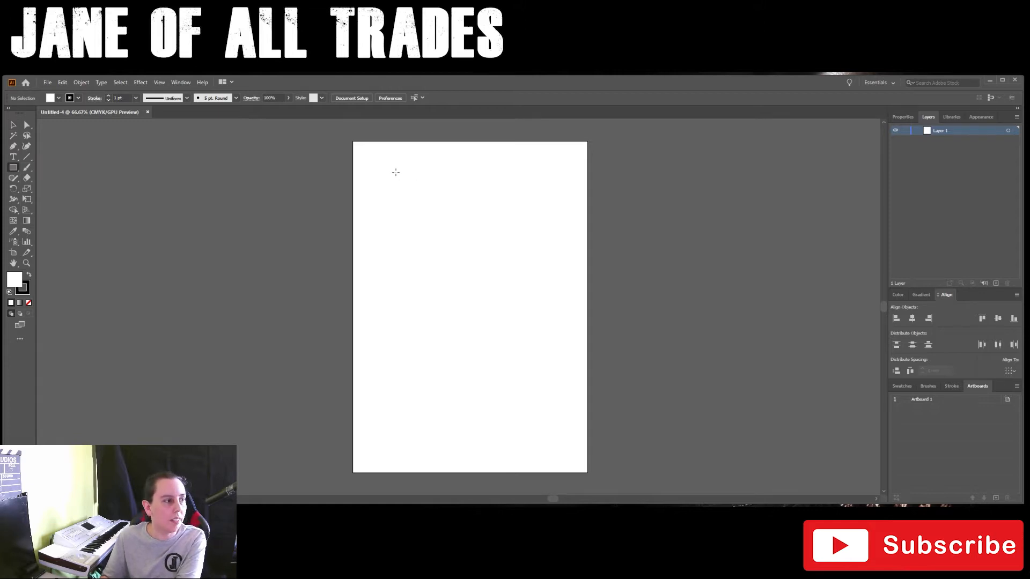
left_click_drag(373, 163, 523, 200)
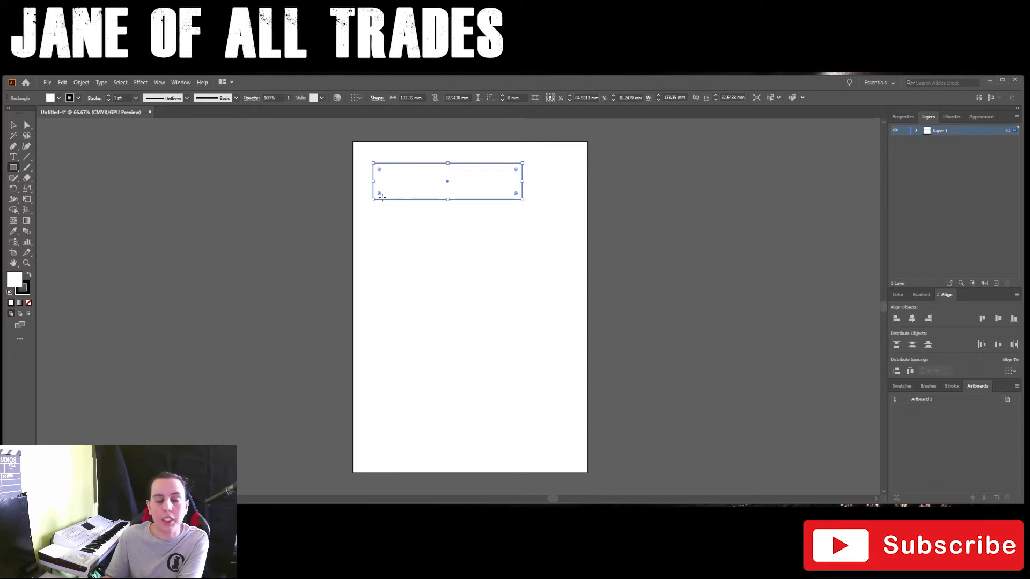
Set the rectangle's fill to a bright yellow.
double_click(15, 280)
left_click_drag(761, 252, 808, 205)
left_click(906, 207)
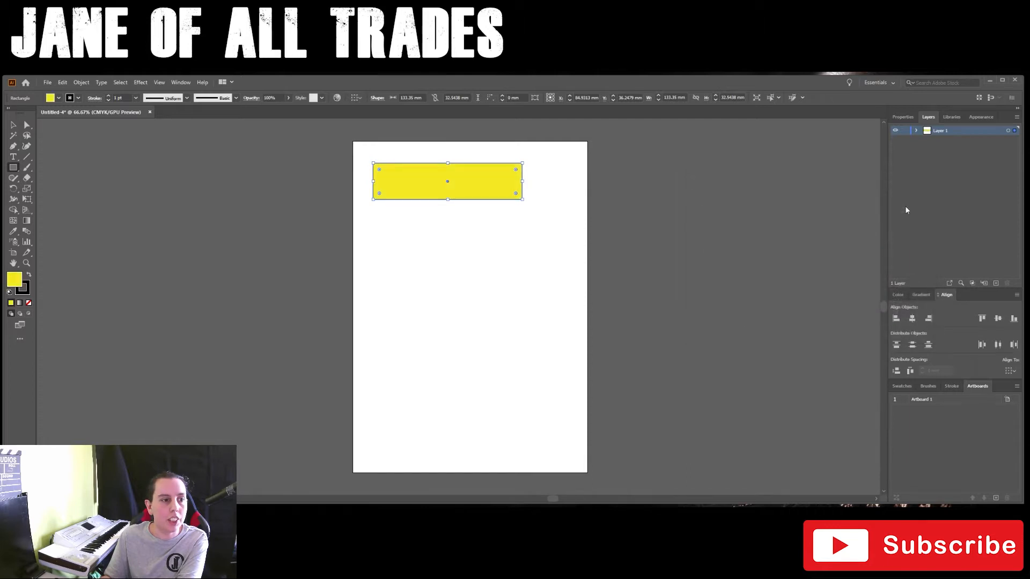
Remove the rectangle's stroke colour, and restore it to black.
left_click(25, 294)
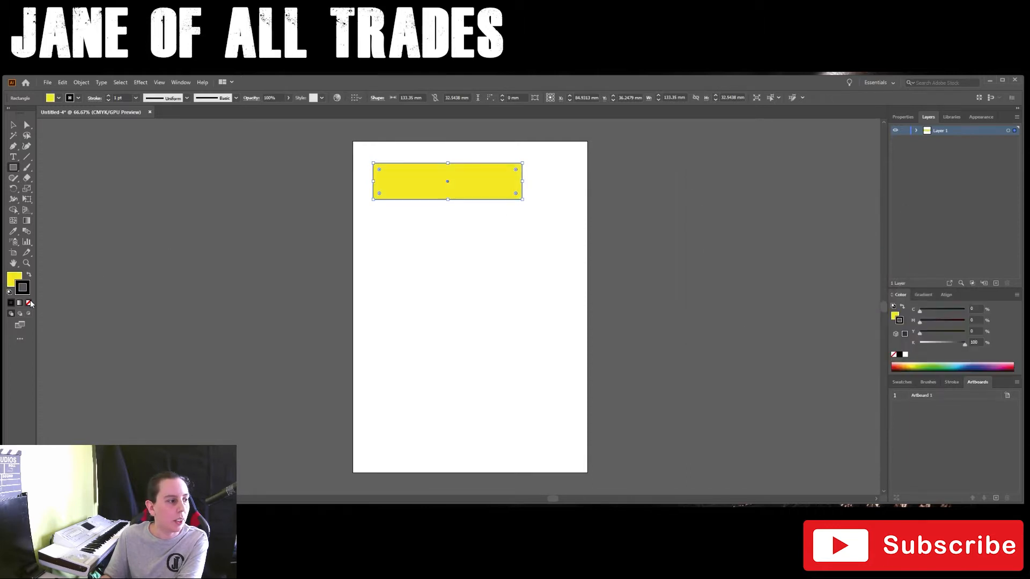
left_click(30, 303)
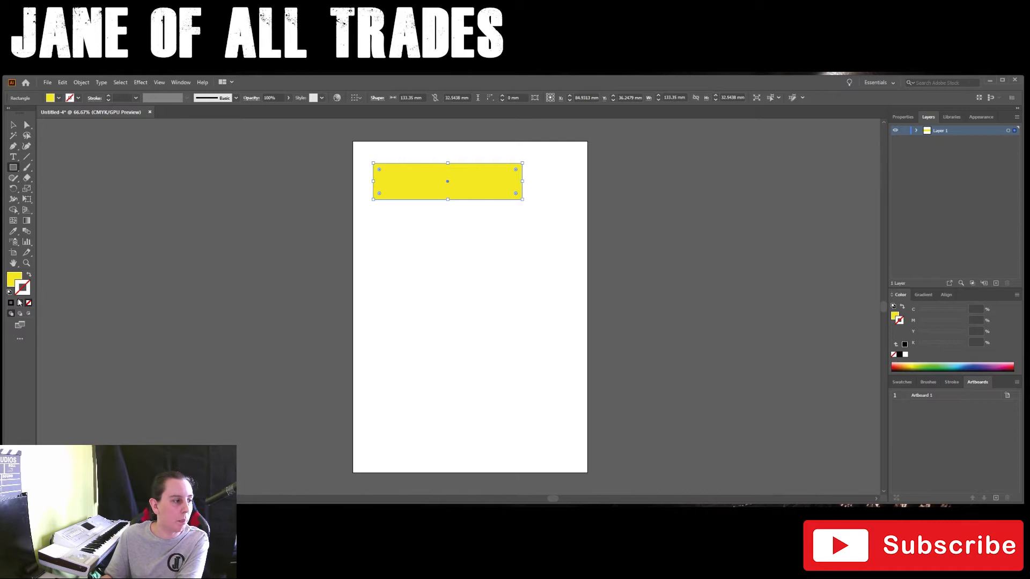
left_click(900, 355)
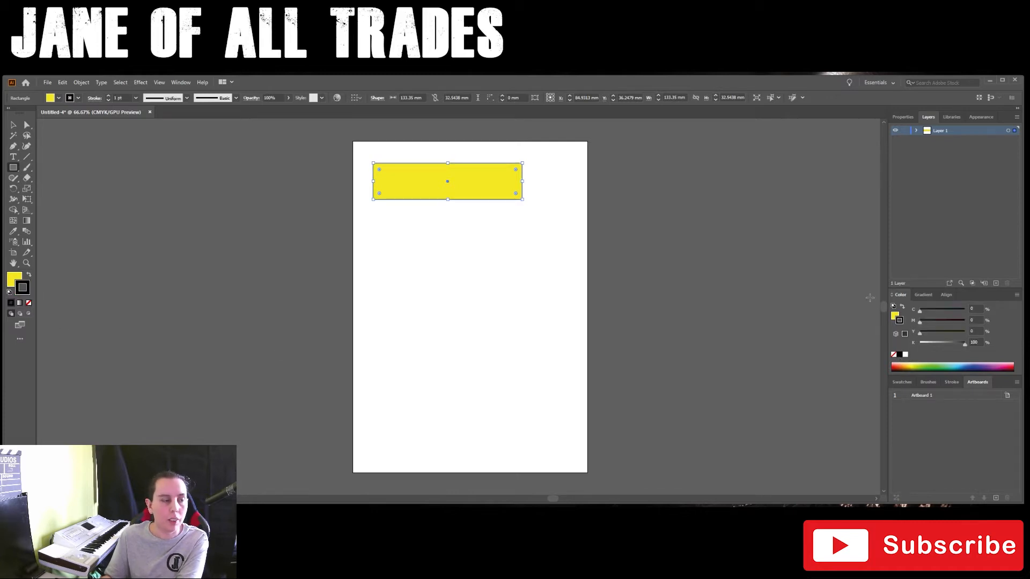
Increase the rectangle's stroke weight to 7 pt.
left_click(109, 96)
left_click(108, 96)
left_click(108, 97)
left_click(109, 97)
left_click(109, 96)
left_click(109, 97)
left_click(109, 97)
left_click(109, 96)
left_click(109, 96)
left_click(109, 97)
left_click(109, 100)
left_click(108, 100)
left_click(109, 101)
left_click(108, 100)
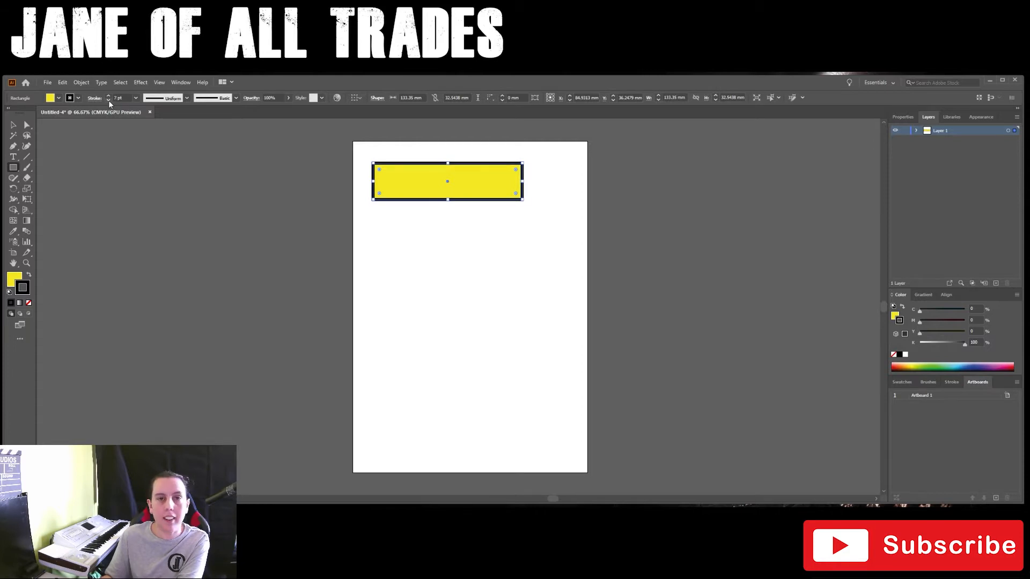
Try a green swatch as the rectangle's fill, and finally set the fill to none.
left_click(59, 99)
left_click(0, 119)
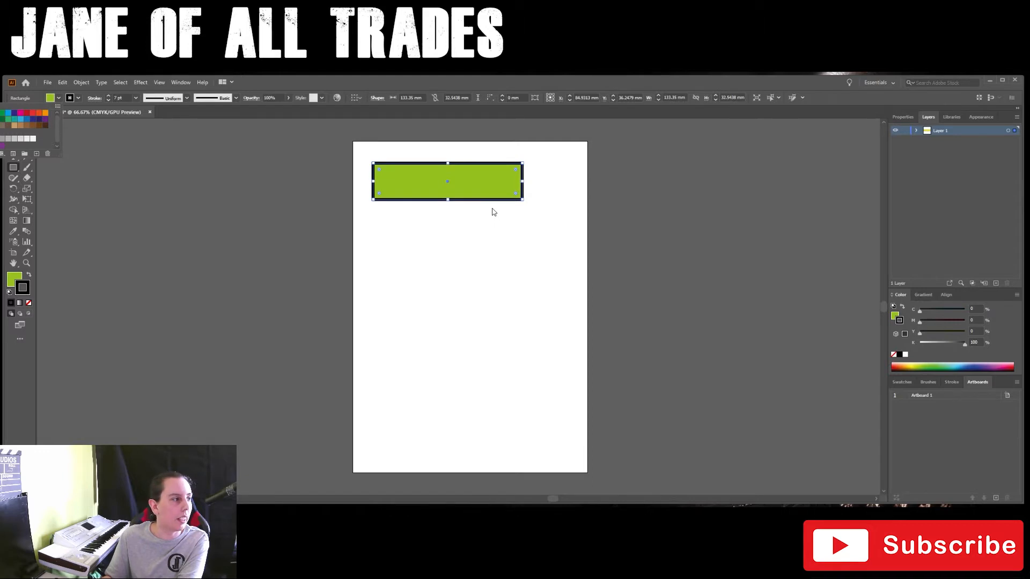
left_click(0, 113)
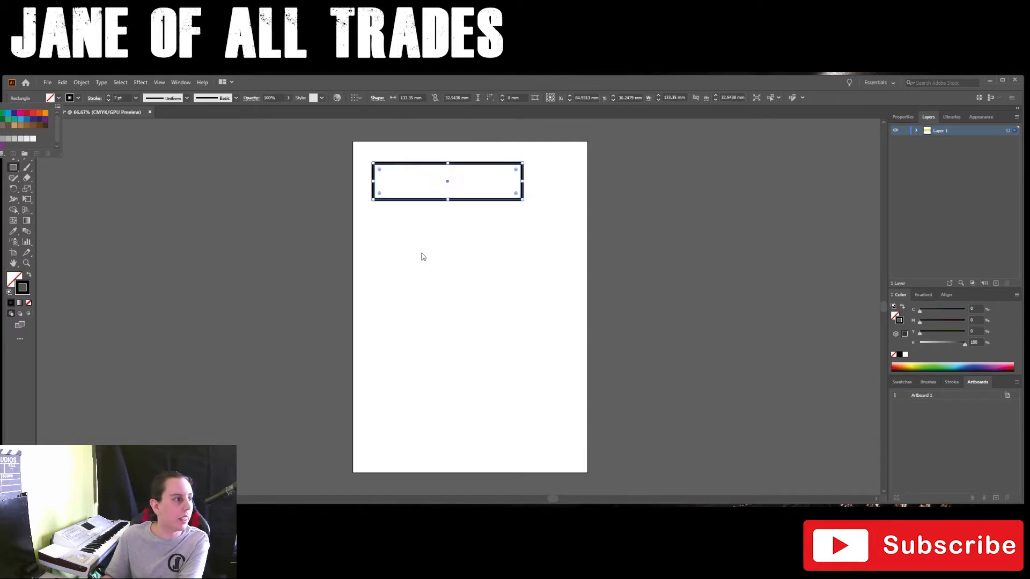
Draw a rounded rectangle about 151 × 50 mm below the rectangle and round its corners fully into a pill shape.
left_click(88, 149)
left_click_drag(13, 171, 59, 177)
left_click_drag(387, 233, 556, 289)
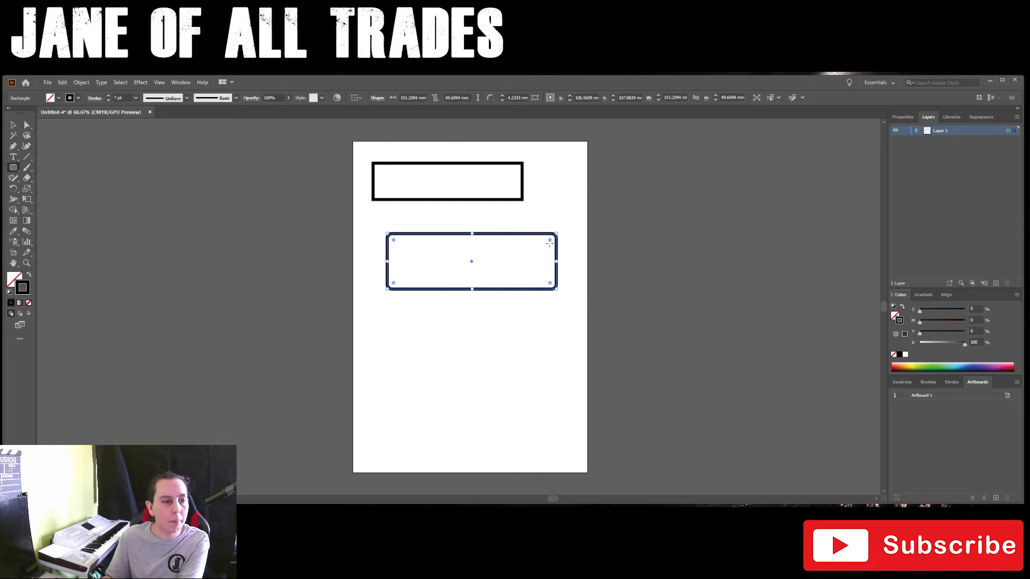
left_click_drag(550, 242, 506, 262)
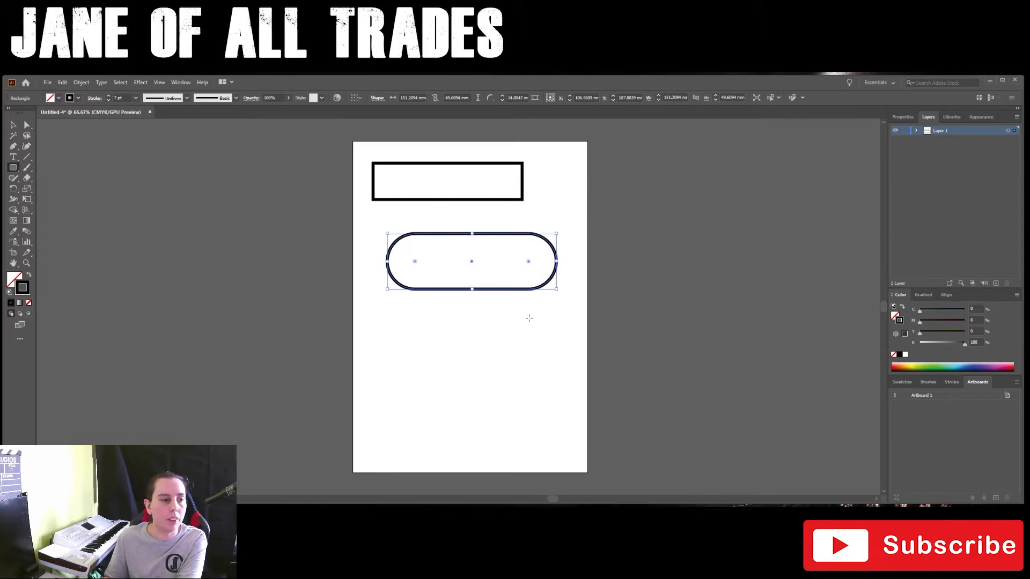
Move the pill-shaped rectangle up and slightly to the right, closer to the rectangle above it.
key("v")
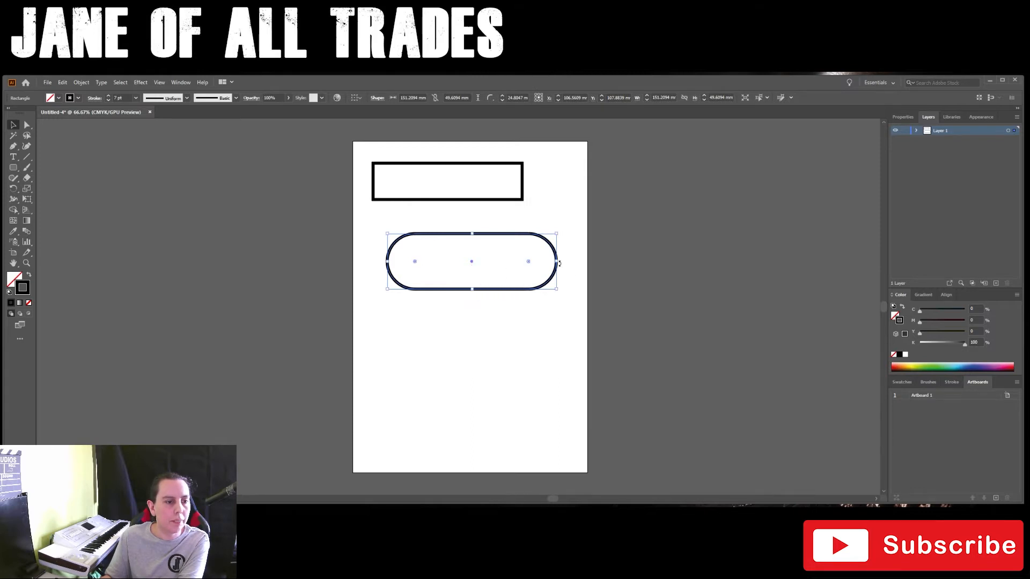
left_click(492, 270)
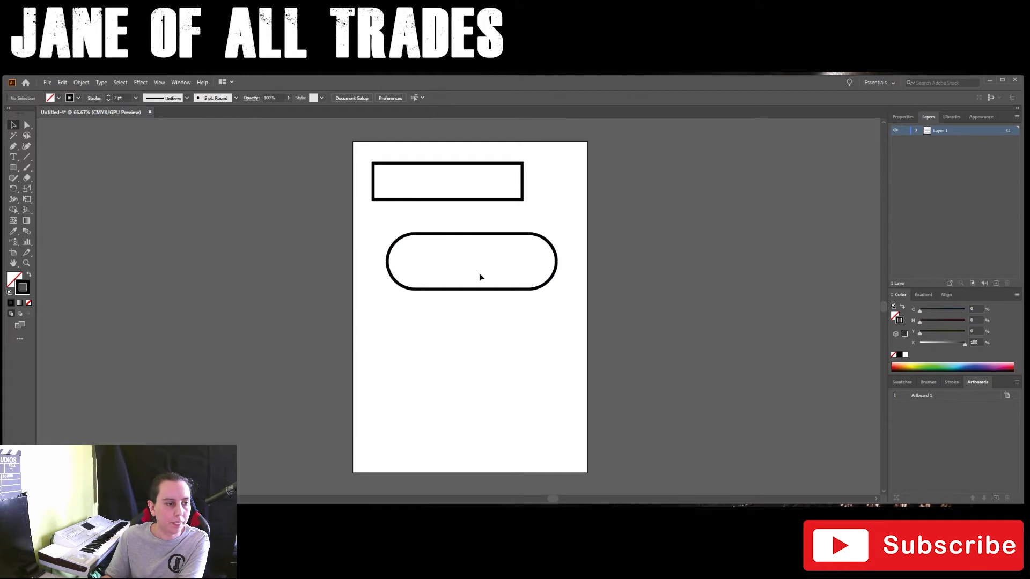
left_click(469, 265)
left_click_drag(471, 264, 482, 239)
Fill the pill-shaped rectangle with black and shift it slightly down.
left_click(19, 277)
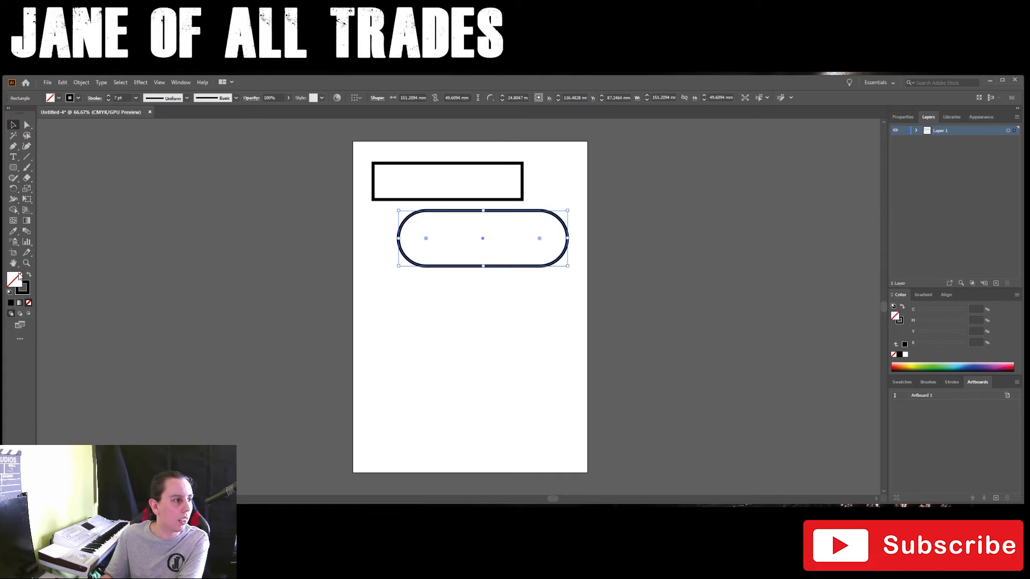
left_click(899, 356)
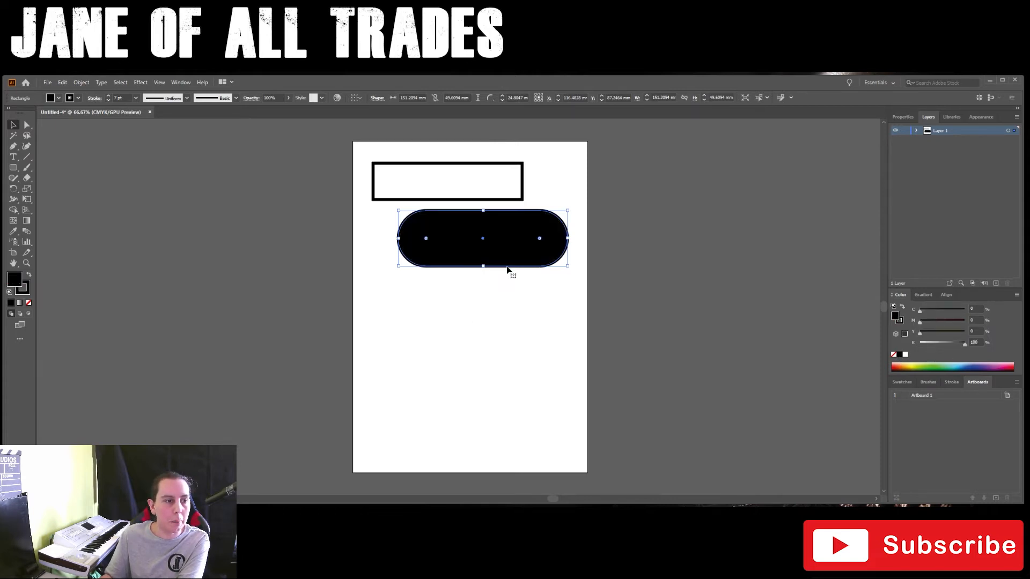
mouse_move(485, 240)
left_mouse_down()
mouse_move(478, 212)
mouse_move(484, 250)
left_mouse_up()
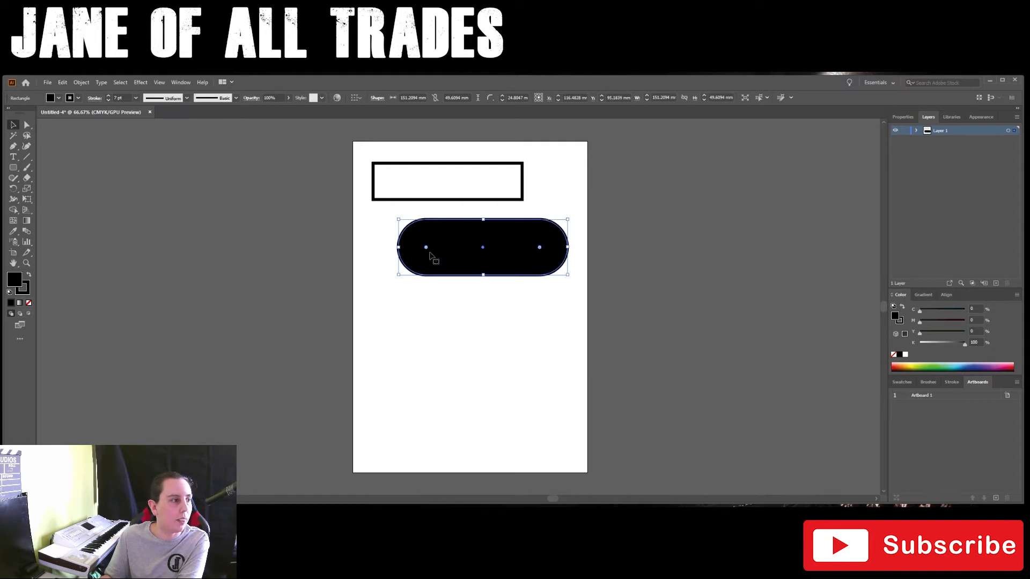
Draw an unfilled circle about 83 mm in diameter below the black pill shape and move it up to overlap the pill.
left_click(14, 167)
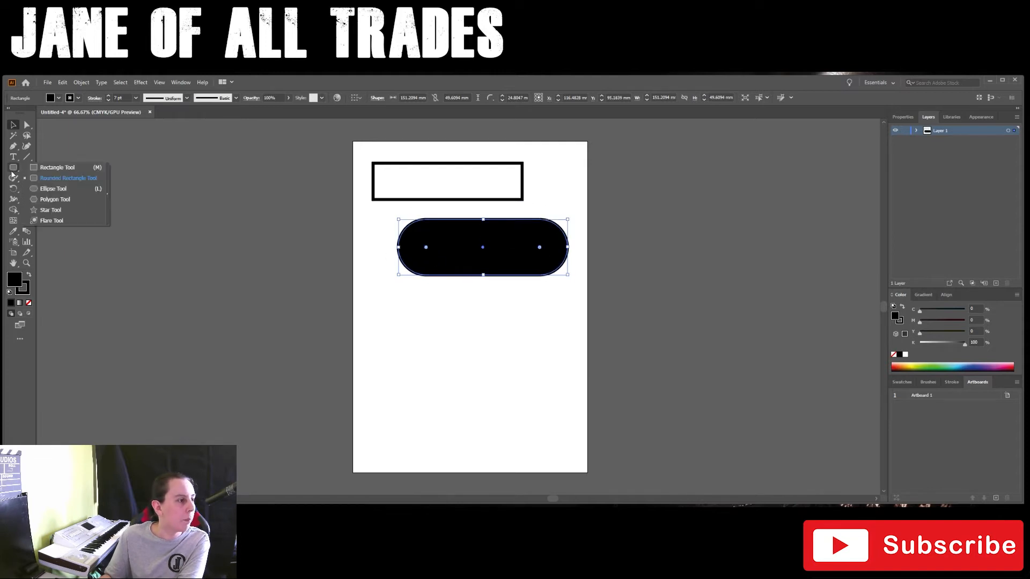
left_click(58, 187)
mouse_move(396, 319)
left_mouse_down()
mouse_move(459, 384)
mouse_move(446, 364)
mouse_move(496, 440)
mouse_move(408, 341)
mouse_move(525, 411)
mouse_move(421, 355)
mouse_move(461, 367)
mouse_move(461, 321)
mouse_move(478, 400)
mouse_move(433, 327)
mouse_move(450, 390)
mouse_move(471, 397)
mouse_move(436, 347)
mouse_move(446, 376)
mouse_move(506, 419)
mouse_move(425, 350)
mouse_move(518, 430)
mouse_move(449, 355)
mouse_move(524, 414)
mouse_move(492, 395)
mouse_move(521, 448)
mouse_move(460, 385)
mouse_move(523, 455)
mouse_move(451, 368)
mouse_move(492, 417)
mouse_move(448, 401)
mouse_move(441, 353)
mouse_move(516, 425)
mouse_move(438, 380)
mouse_move(482, 413)
mouse_move(498, 421)
mouse_move(478, 394)
mouse_move(519, 429)
mouse_move(445, 364)
mouse_move(538, 423)
mouse_move(465, 363)
mouse_move(524, 424)
mouse_move(466, 384)
mouse_move(510, 413)
mouse_move(479, 378)
mouse_move(470, 404)
mouse_move(509, 405)
mouse_move(470, 359)
mouse_move(489, 389)
left_mouse_up()
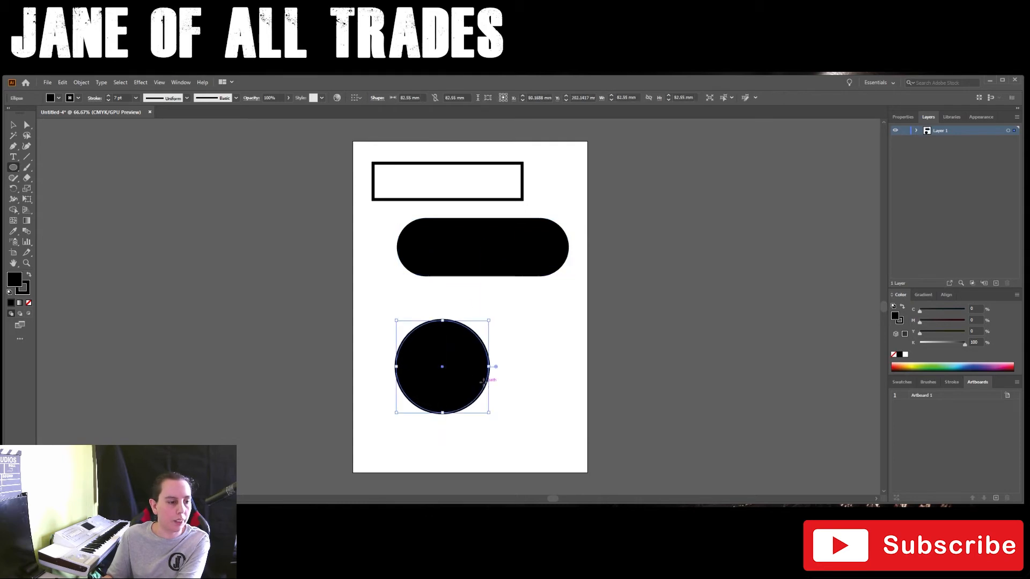
left_click(29, 303)
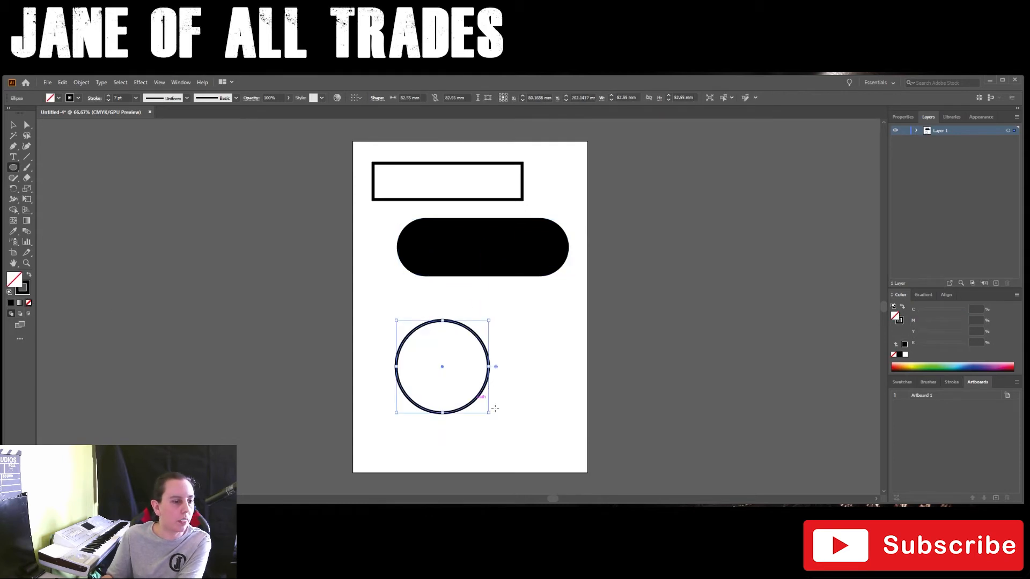
left_click(19, 127)
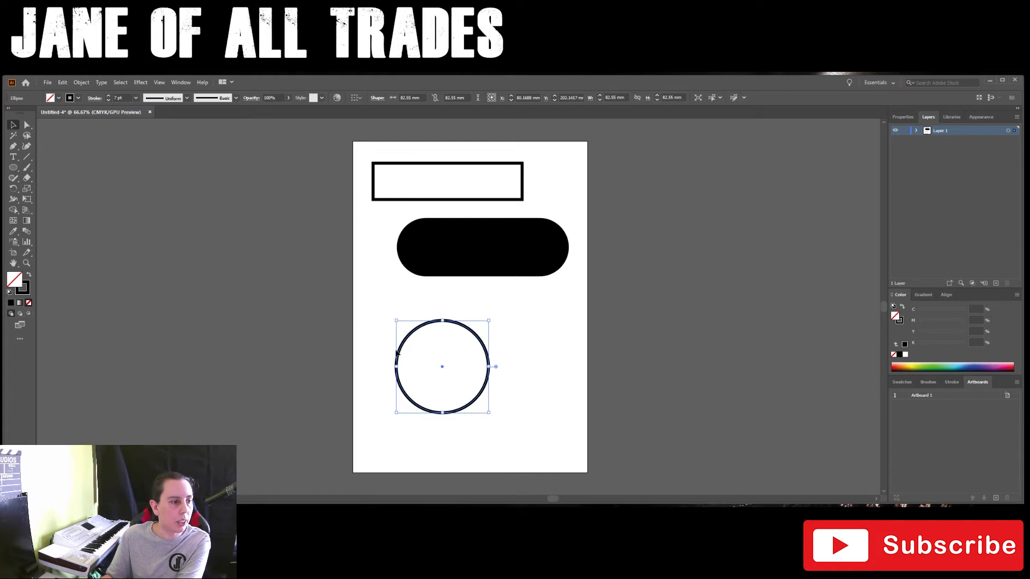
left_click_drag(443, 371, 418, 295)
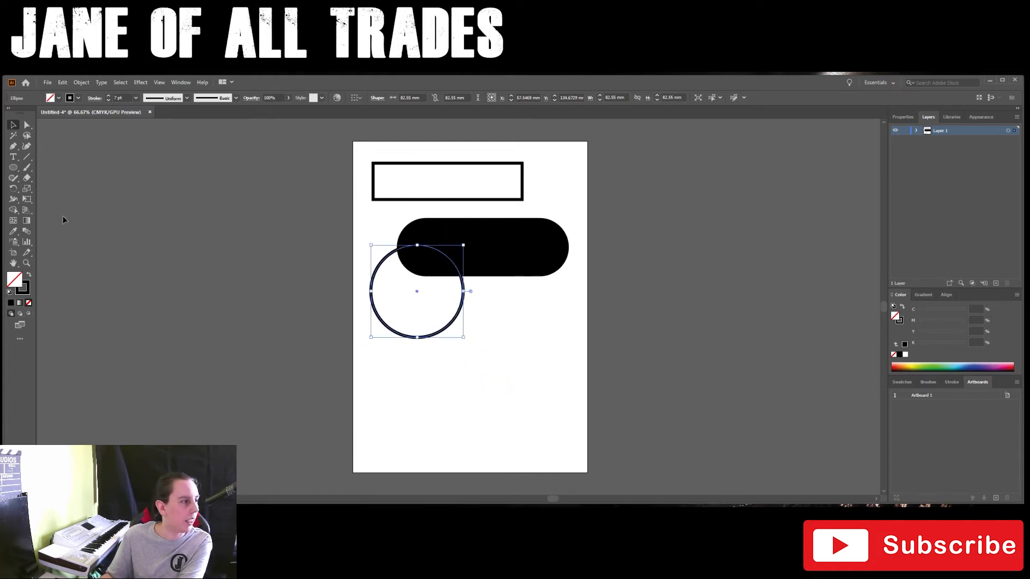
Draw a hexagon about 59 × 63 mm below and to the right of the circle.
left_click(13, 167)
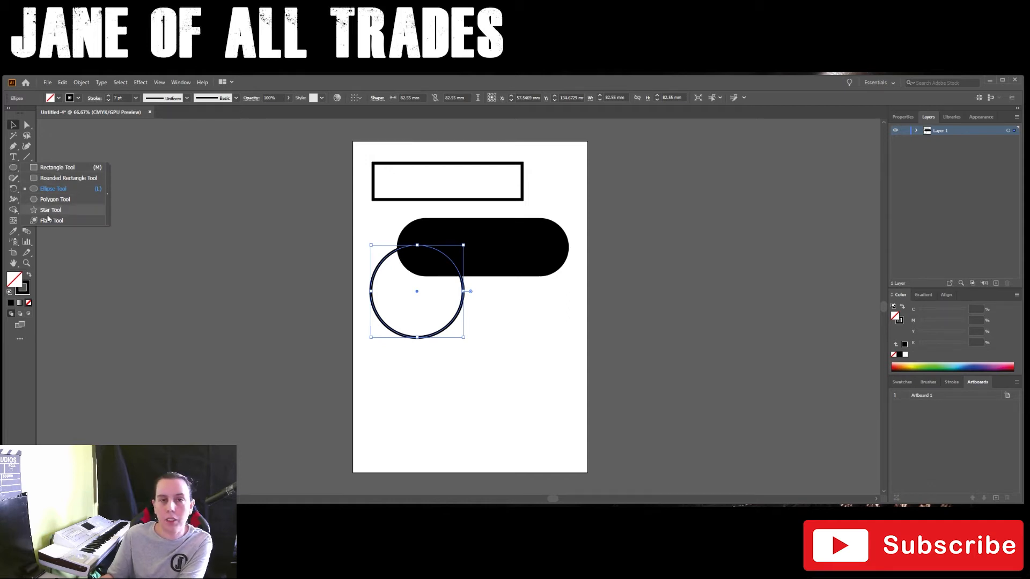
left_click(54, 199)
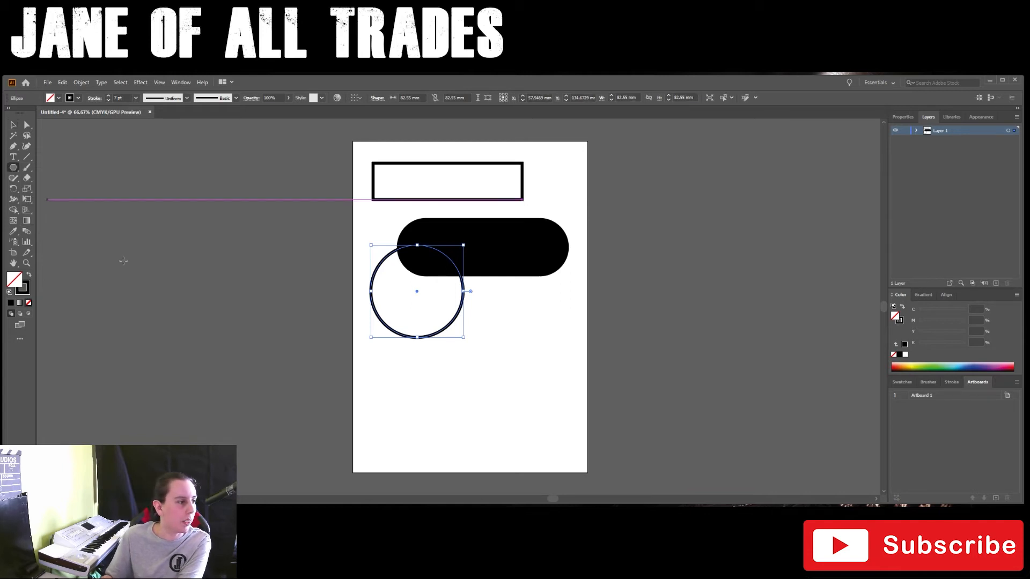
left_click_drag(474, 356, 503, 379)
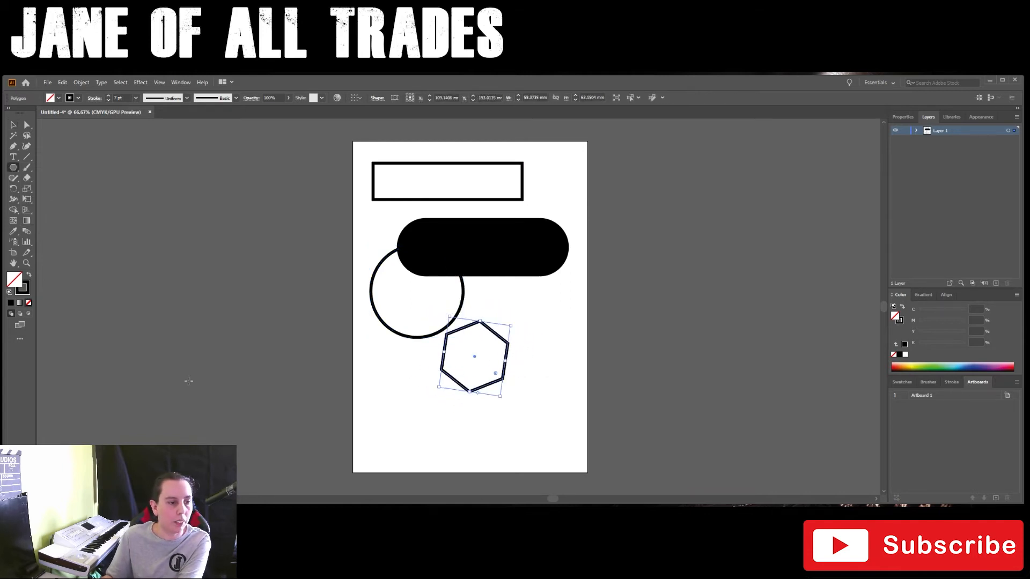
Draw a triangle about 135 × 117 mm beside the artboard with the Star tool by reducing its number of points.
left_click(14, 170)
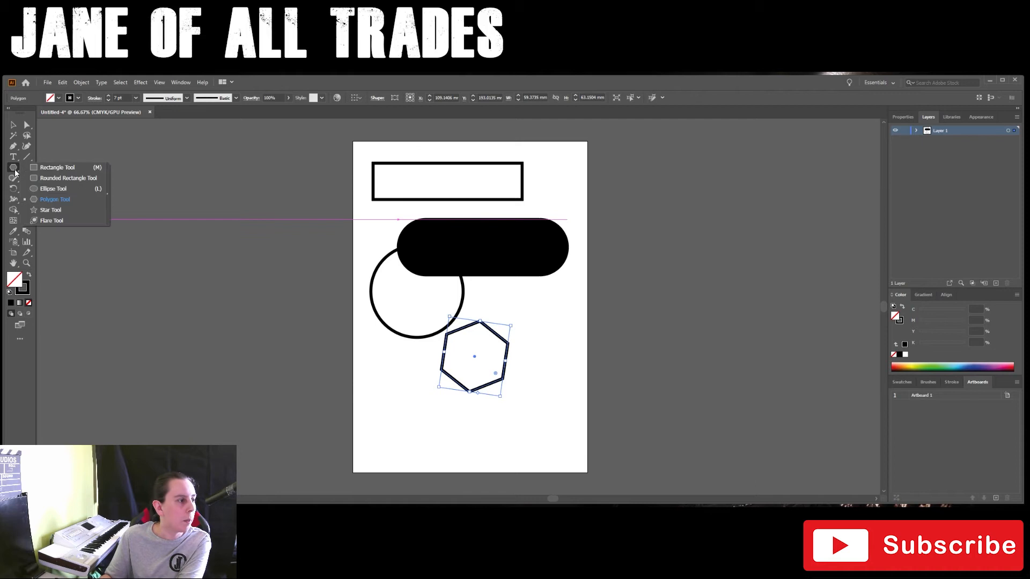
left_click(50, 210)
left_click_drag(662, 239, 738, 285)
key("Down")
key("Down")
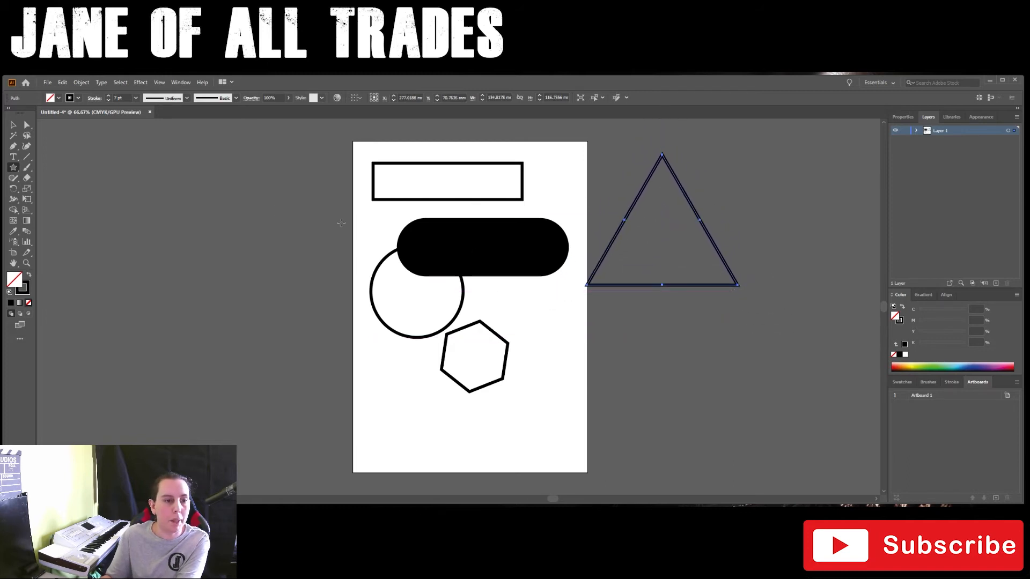
Move the triangle from the pasteboard onto the artboard so that it overlaps the hexagon.
left_click(14, 127)
left_click(671, 266)
left_click(708, 238)
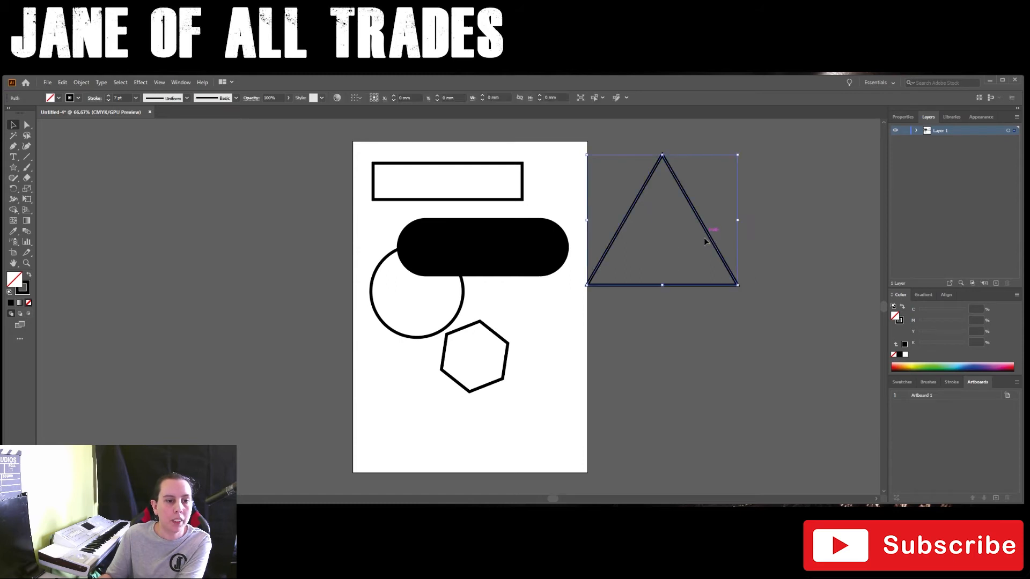
left_click(658, 289)
left_click_drag(659, 285, 527, 388)
Move the black pill shape partly off the artboard's right edge and set its fill to none.
scroll(544, 381, "up", 1)
scroll(545, 381, "up", 2)
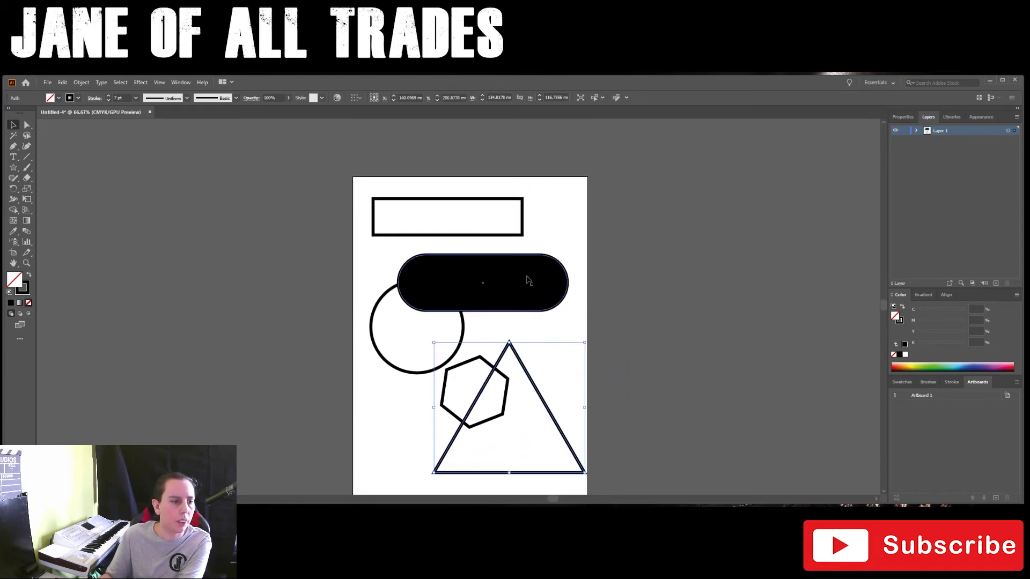
left_click_drag(514, 295, 669, 278)
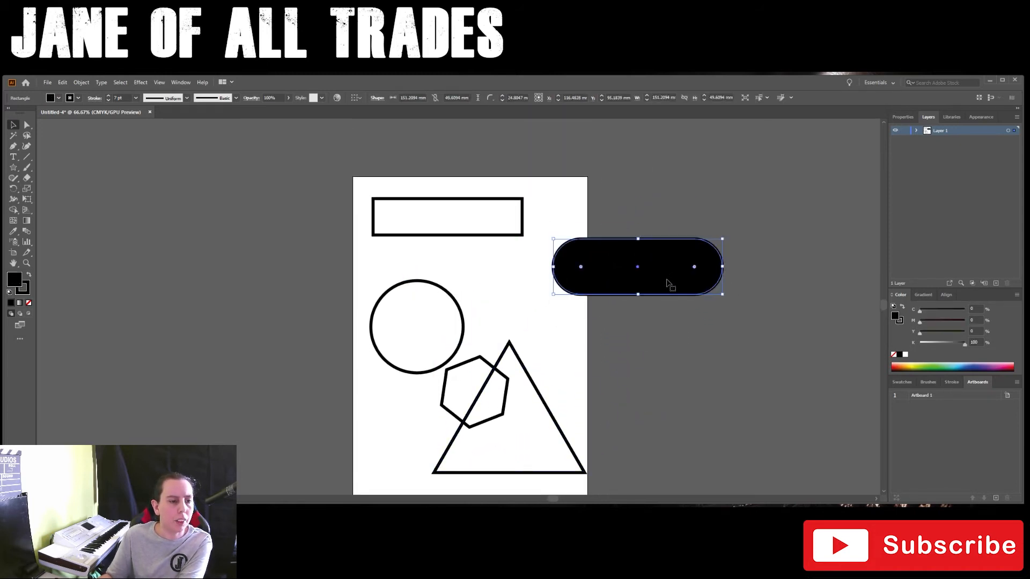
left_click(29, 303)
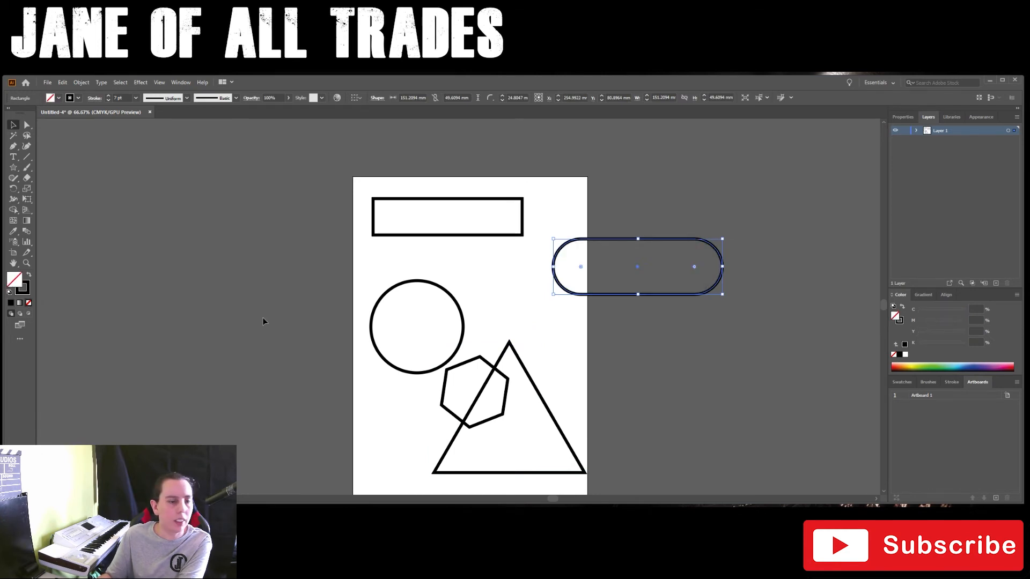
Shift the rectangle slightly right, then overlap its lower edge with the pill shape and the pill's lower-left end with the circle.
left_click_drag(517, 236, 524, 236)
left_click_drag(640, 295, 498, 271)
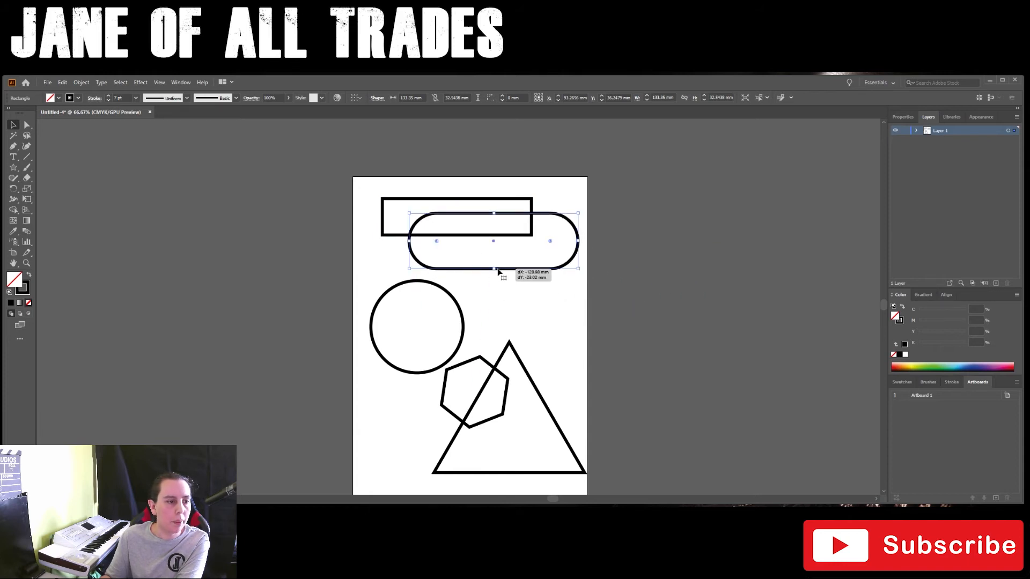
left_click(446, 328)
left_click_drag(467, 325, 474, 289)
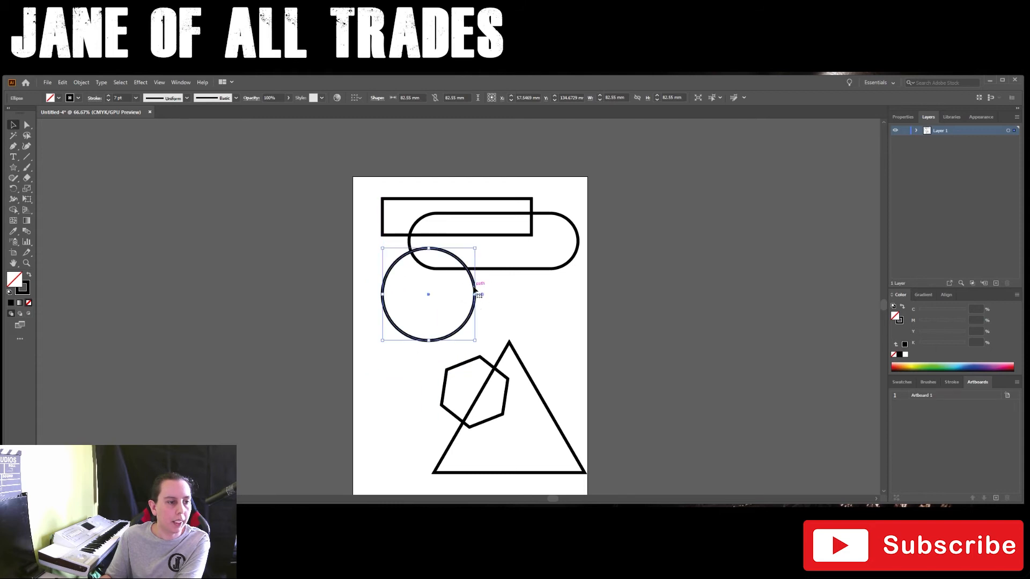
Rotate the hexagon slightly and place it over the circle's lower edge, and move the triangle to overlap the hexagon.
left_click(504, 400)
left_click_drag(505, 400, 447, 329)
left_click(509, 408)
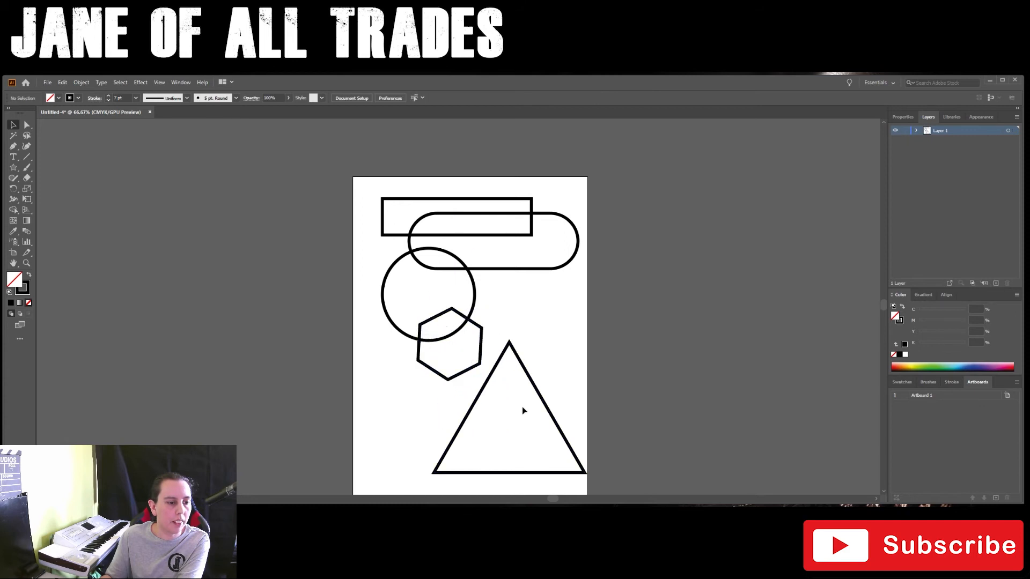
left_click_drag(547, 408, 527, 385)
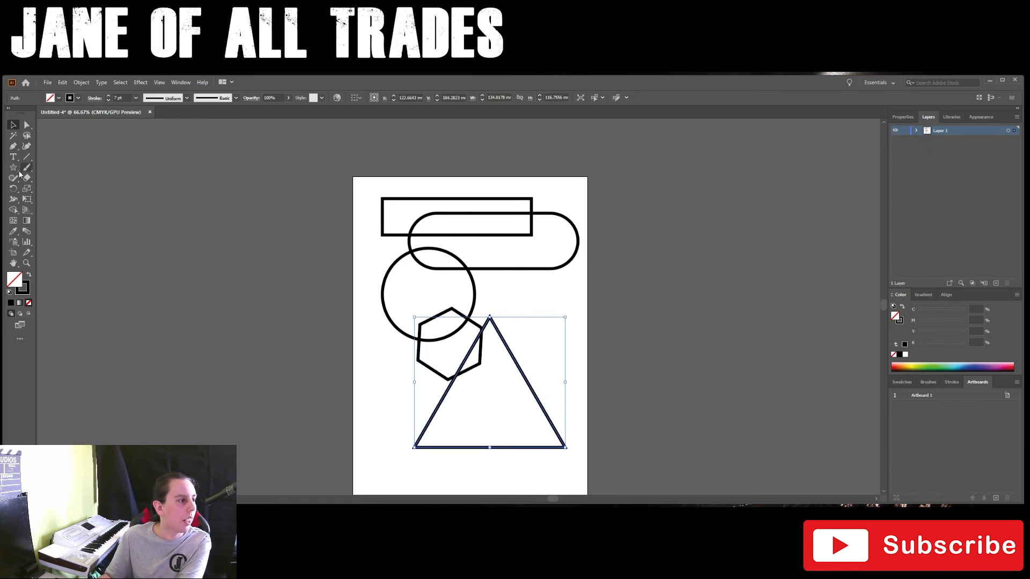
Draw an unfilled rectangle about 203 mm wide and 265 mm high as a frame around all the shapes, and deselect it.
left_click_drag(14, 171, 53, 168)
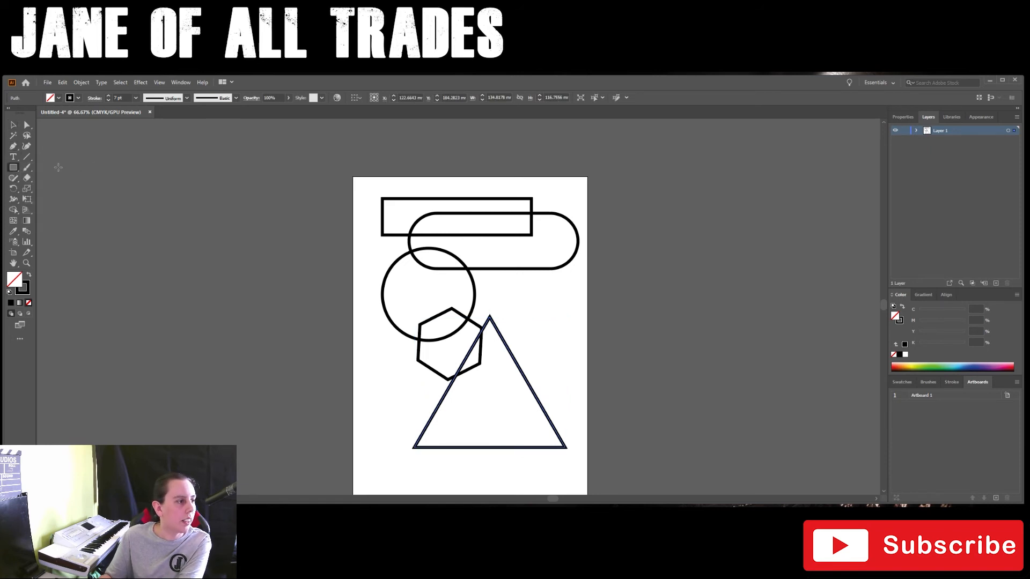
left_click_drag(356, 182, 584, 476)
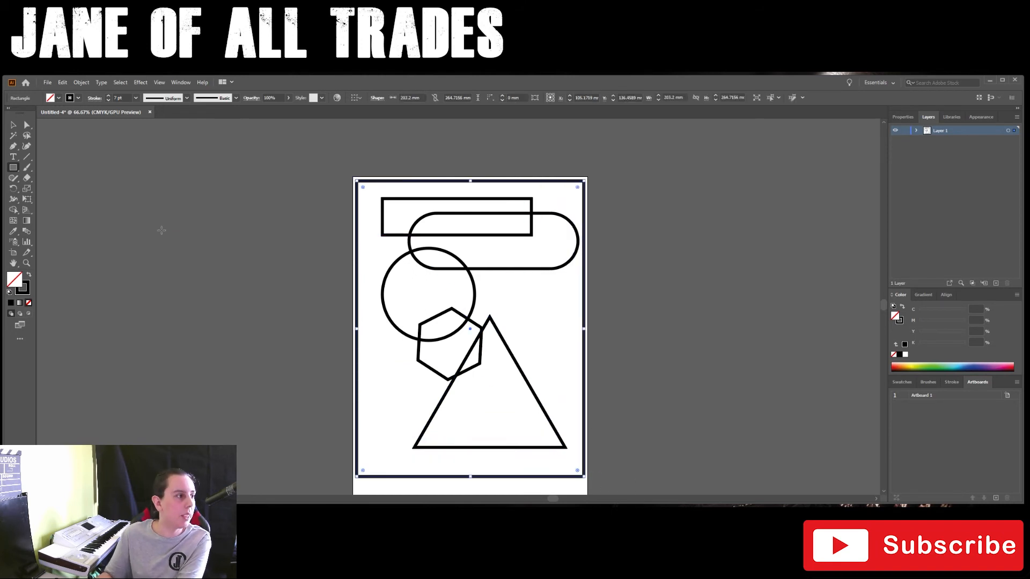
left_click(13, 210)
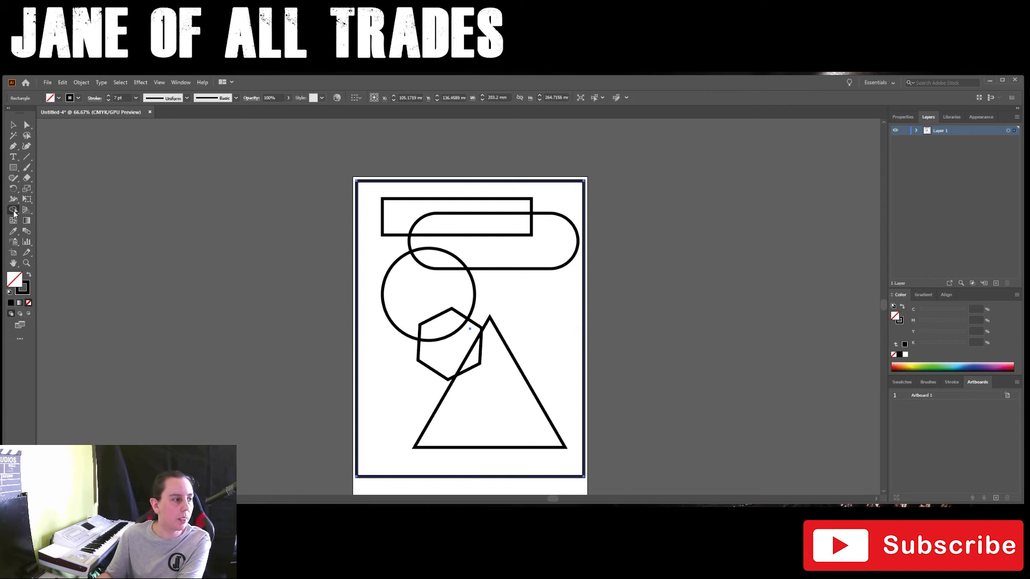
left_click(14, 213)
left_click(36, 211)
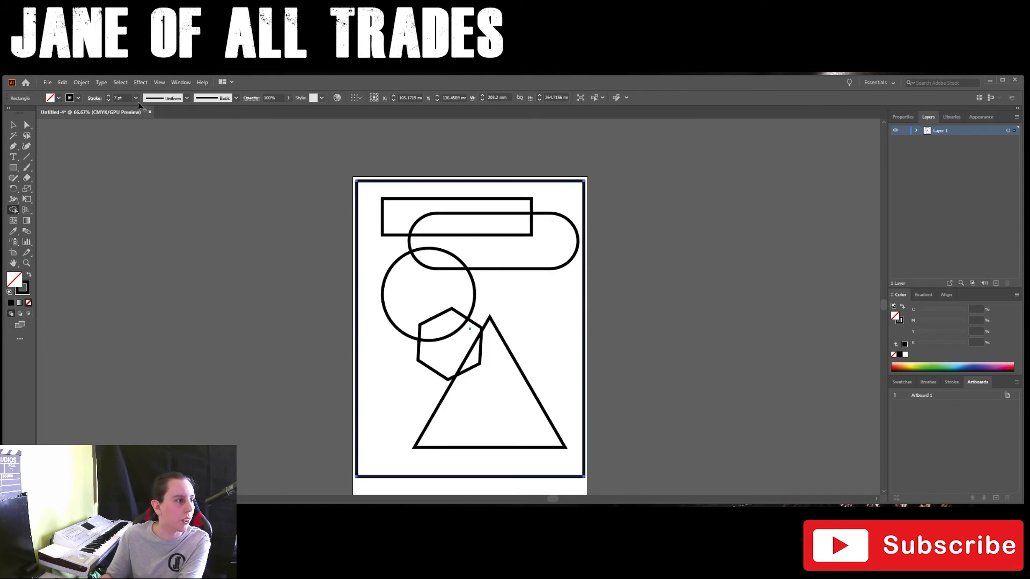
left_click(13, 124)
left_click(134, 147)
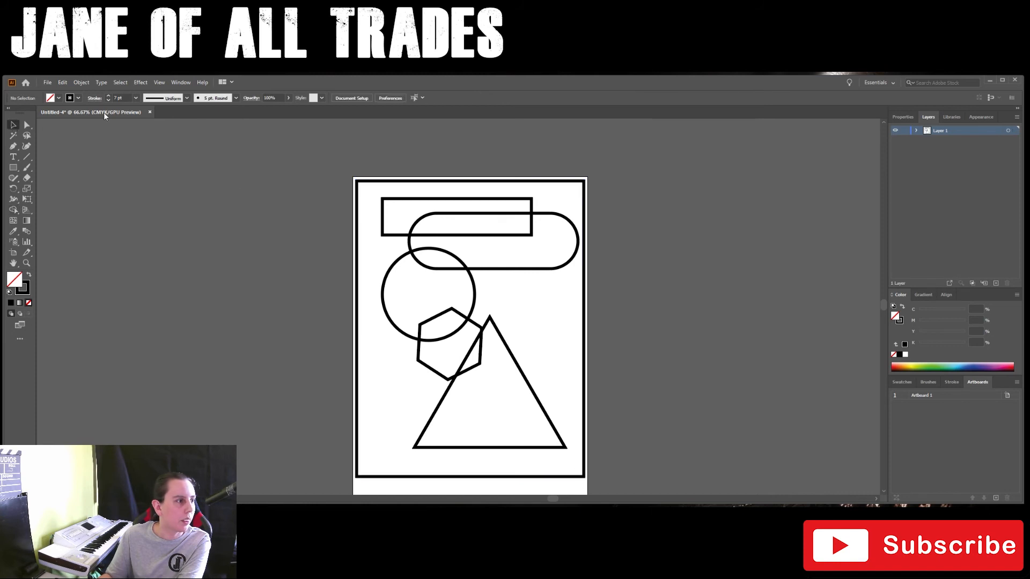
Select the frame and all the shapes, and merge the triangle with its hexagon overlap using the Shape Builder.
left_click(27, 125)
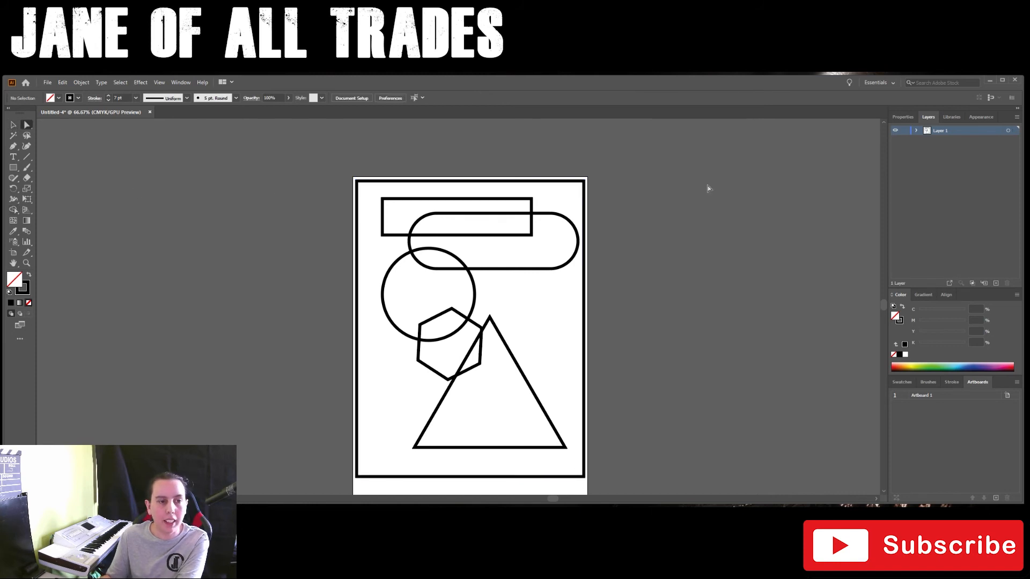
left_click_drag(328, 166, 607, 491)
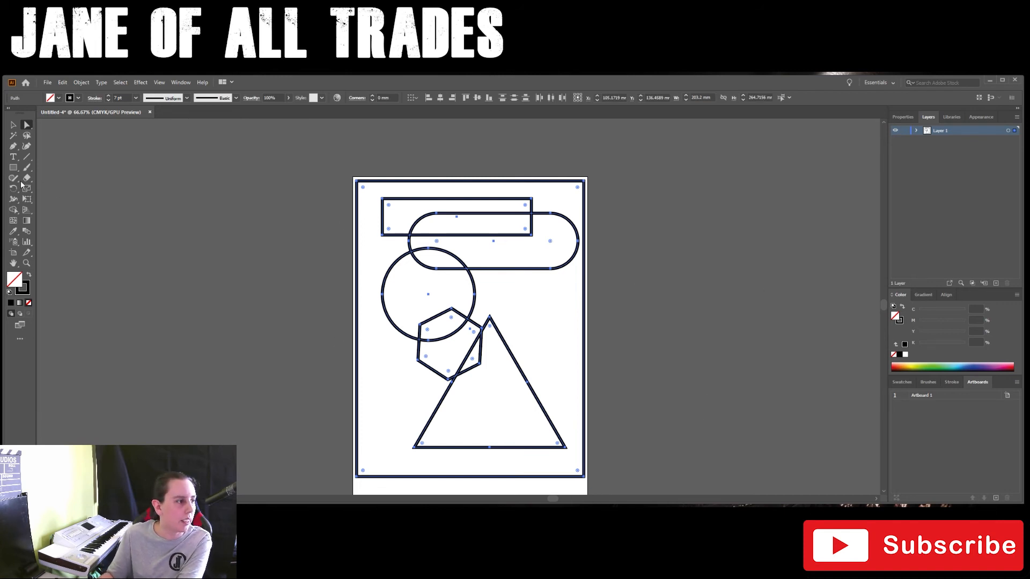
left_click(15, 211)
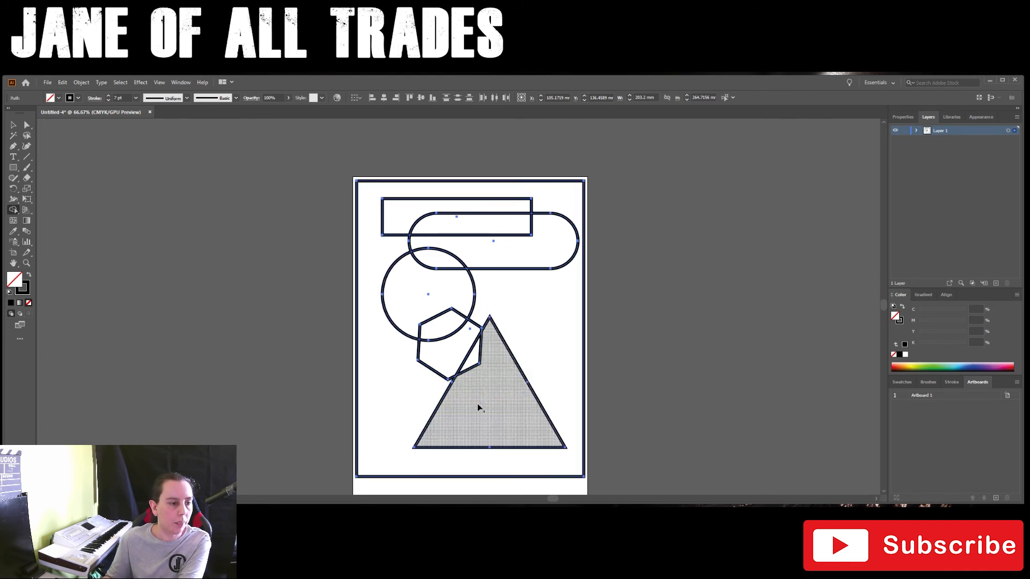
left_click_drag(497, 388, 475, 365)
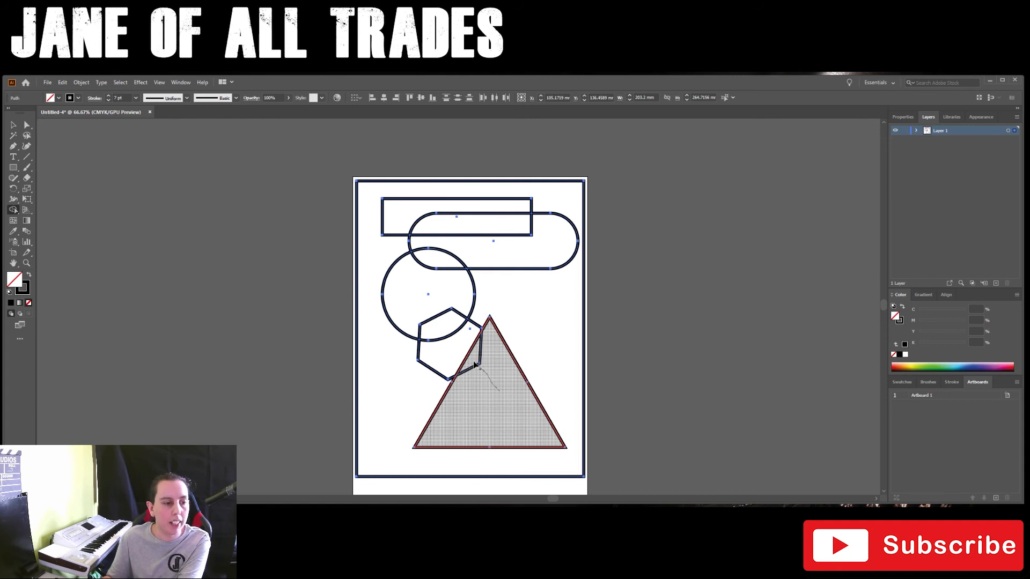
left_click_drag(475, 364, 473, 362)
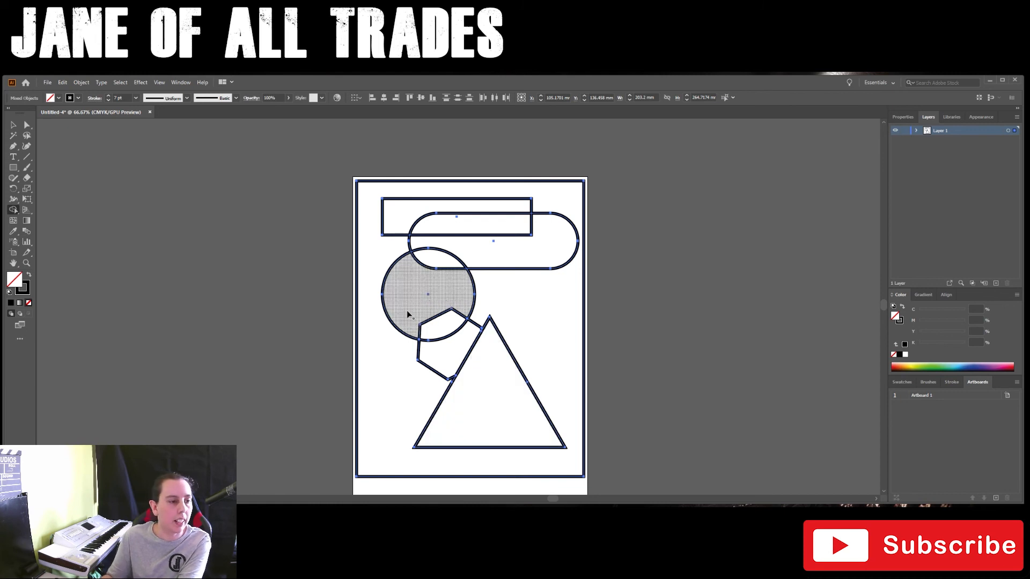
Absorb the remaining overlaps into the circle and pill shape, and merge all the shapes inside the frame into one outline.
left_click_drag(406, 312, 433, 325)
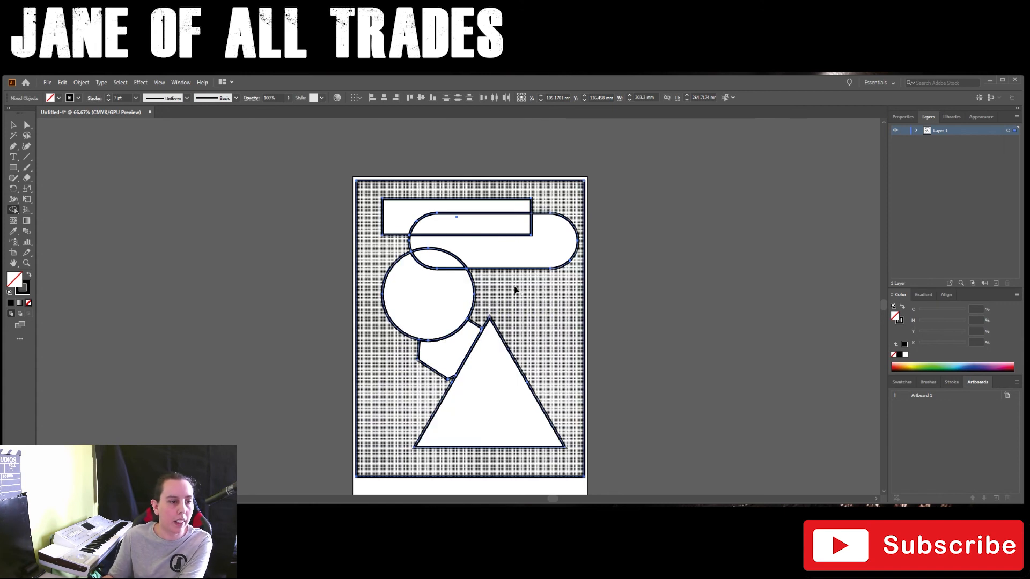
left_click_drag(513, 249, 423, 257)
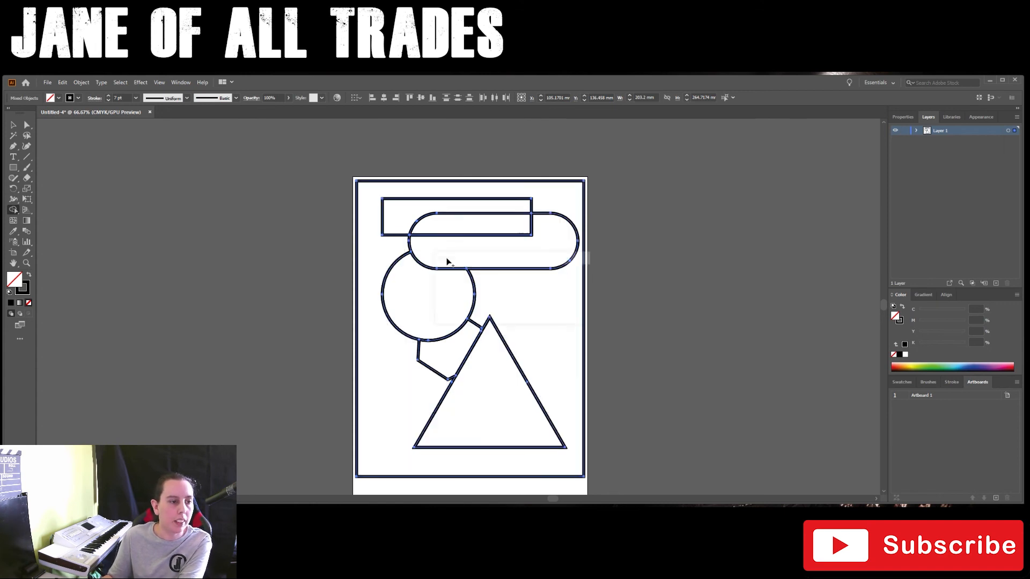
left_click_drag(543, 257, 512, 234)
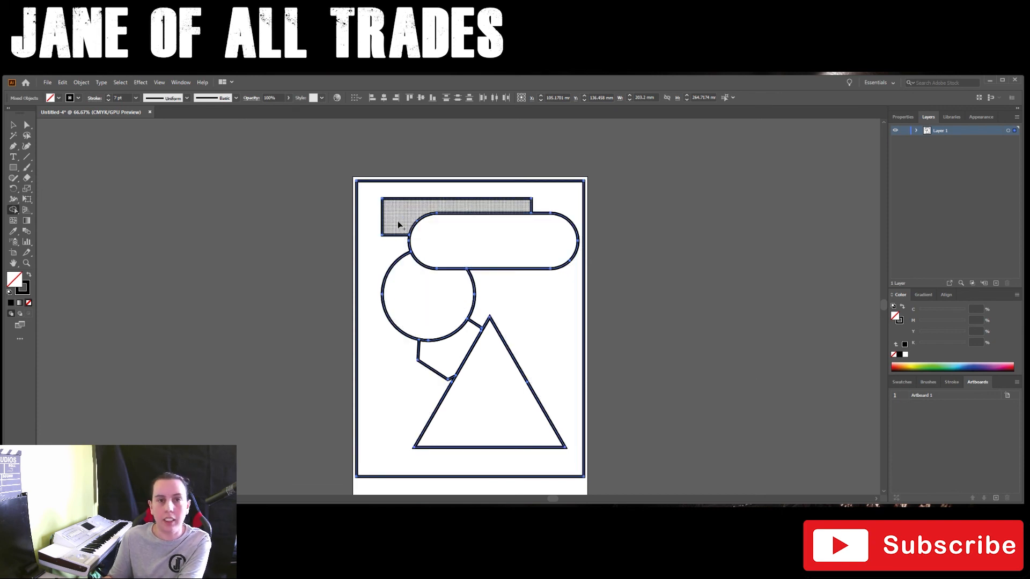
mouse_move(399, 223)
left_mouse_down()
mouse_move(454, 224)
mouse_move(457, 251)
mouse_move(437, 280)
mouse_move(437, 308)
mouse_move(487, 386)
left_mouse_up()
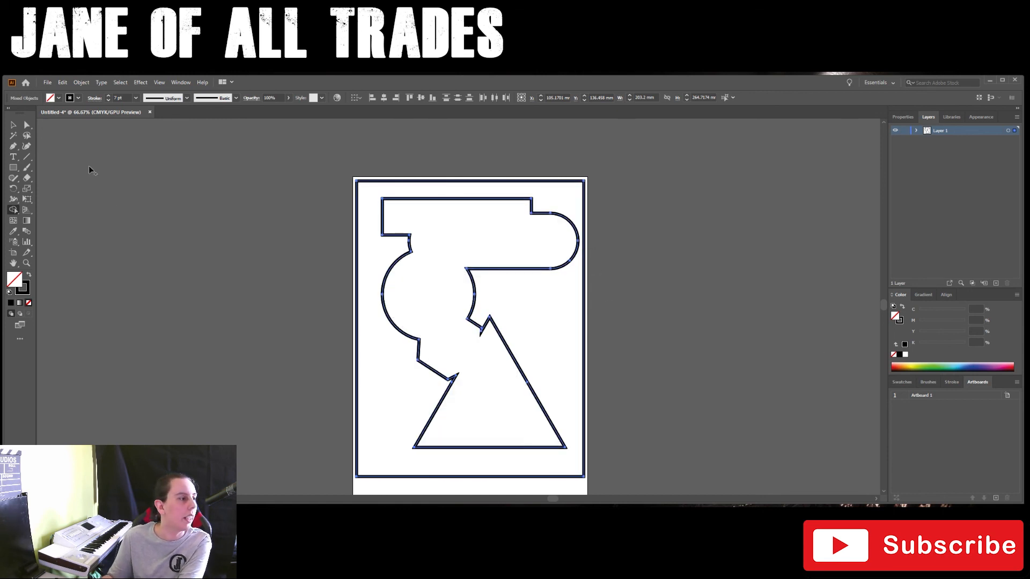
Set the stroke weight of the frame and the merged shape to 3 pt.
left_click(13, 127)
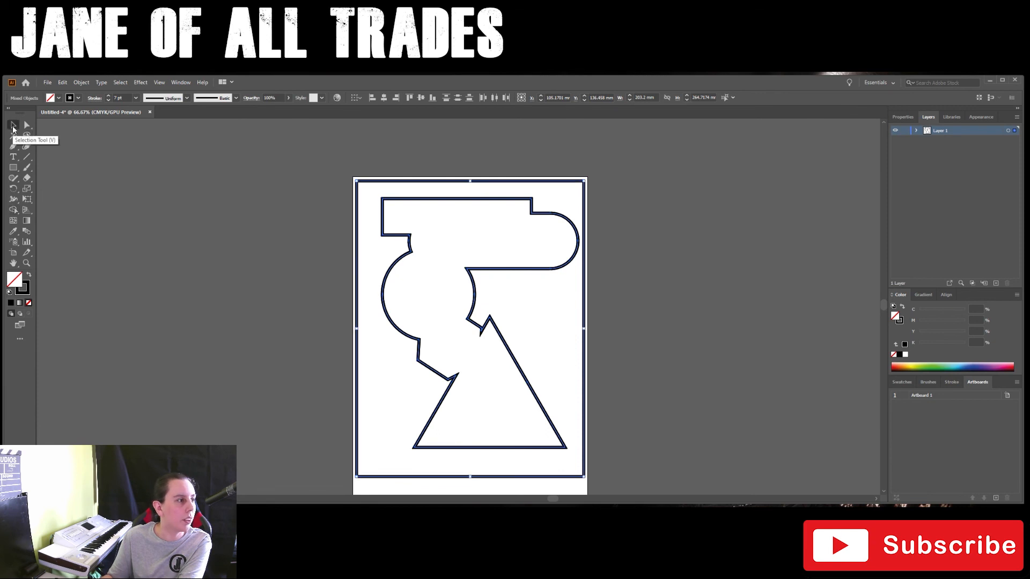
left_click(109, 100)
left_click(109, 100)
left_click(109, 100)
left_click(109, 100)
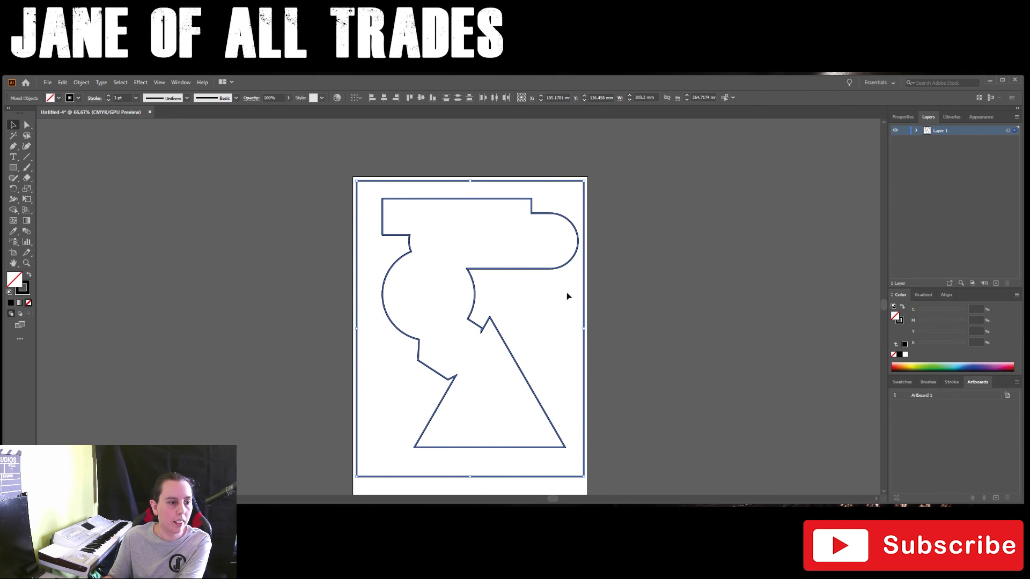